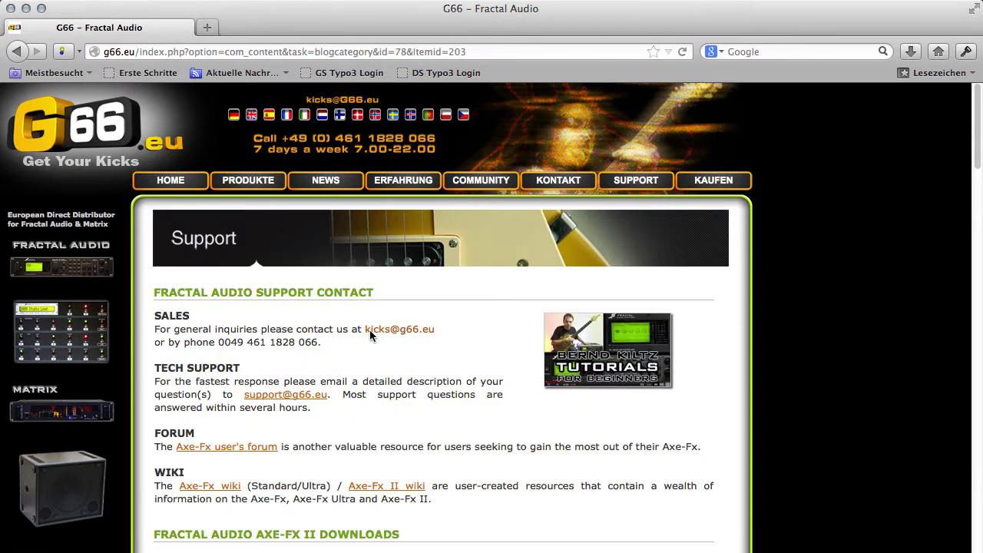
Examine the firmware, Fractal-Bot, USB driver, preset bank and MFC-101 downloads offered on the Fractal Audio support page.
scroll(369, 335, down, 10)
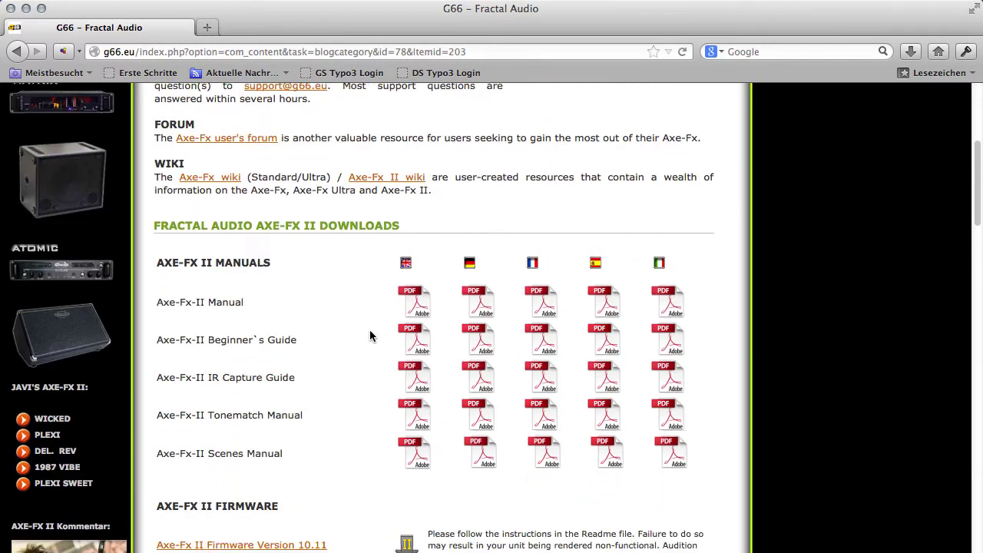
scroll(370, 334, down, 8)
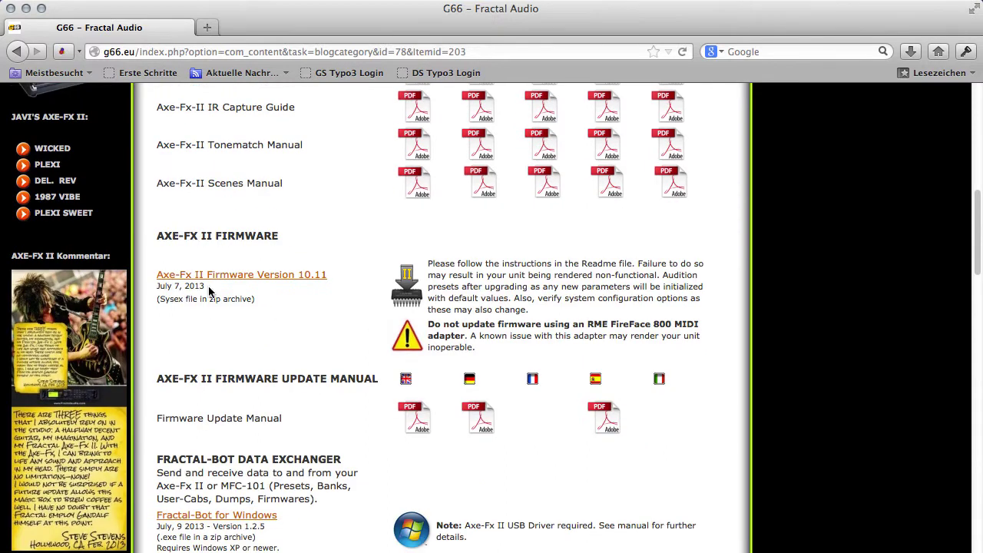
click(212, 278)
scroll(327, 277, down, 5)
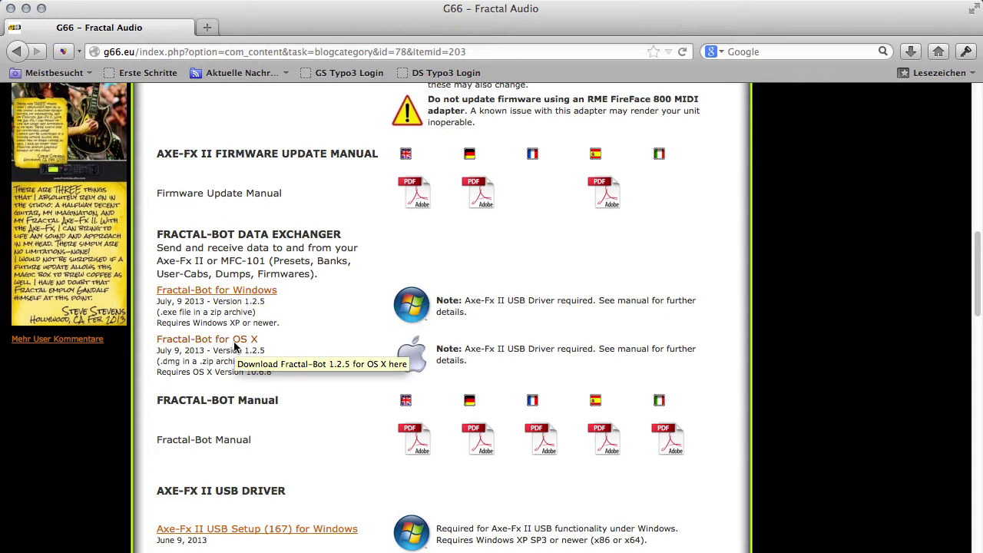
scroll(233, 347, down, 5)
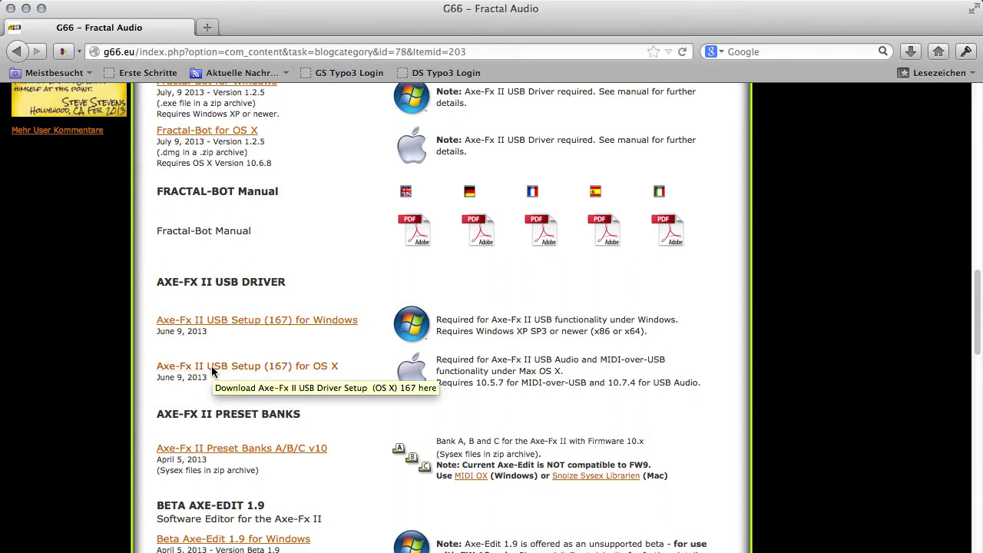
scroll(213, 372, down, 3)
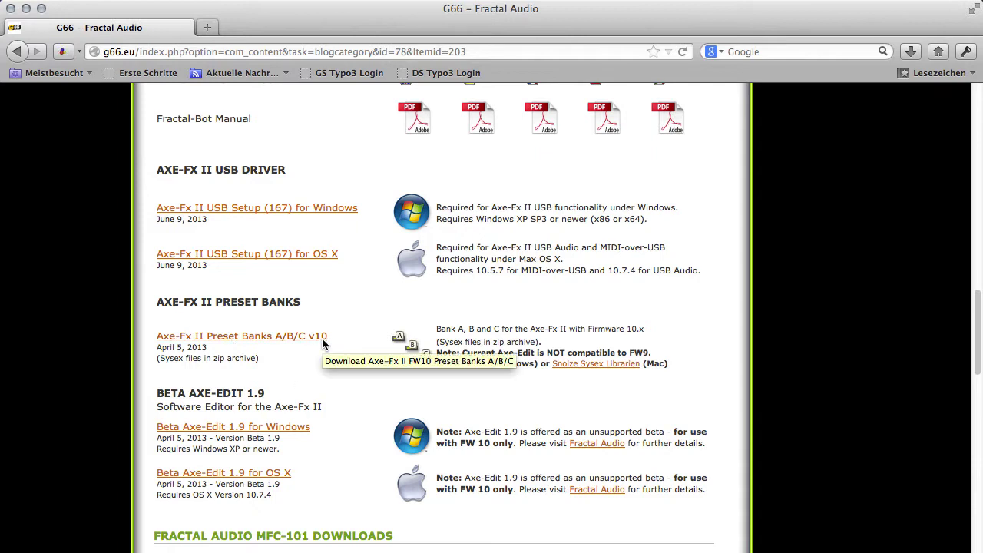
scroll(323, 343, down, 10)
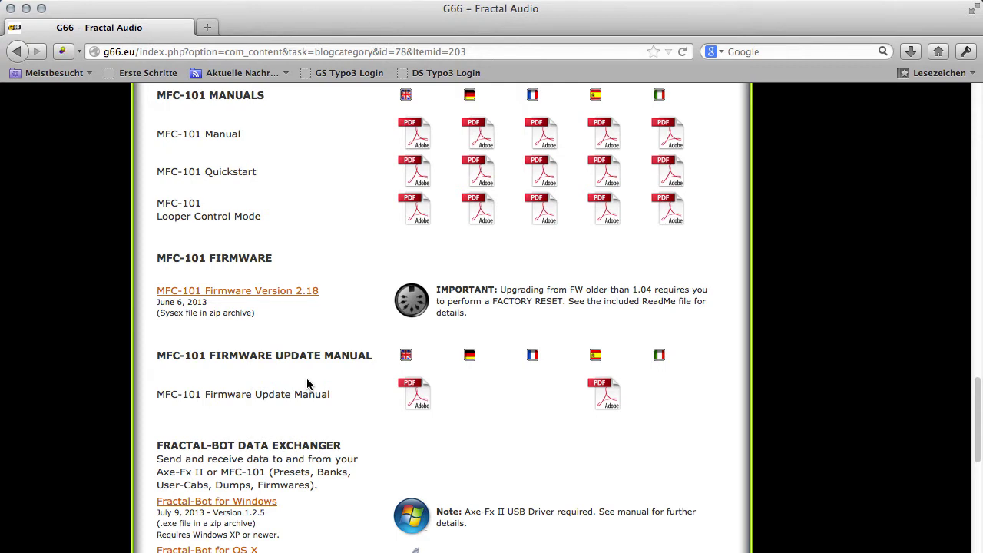
Download the Axe-Fx II Firmware Version 10.11 archive and save it to disk.
scroll(307, 384, up, 10)
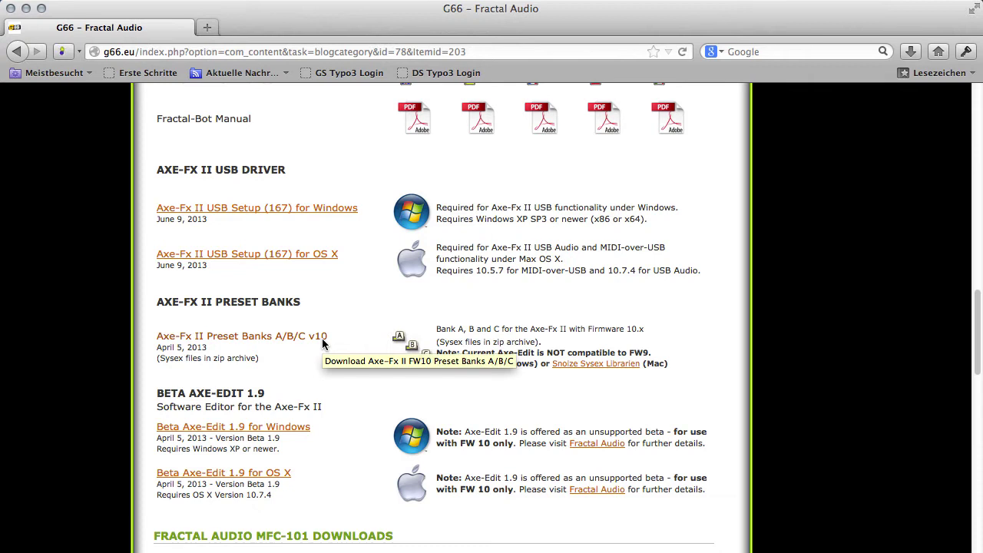
scroll(292, 377, up, 10)
click(277, 396)
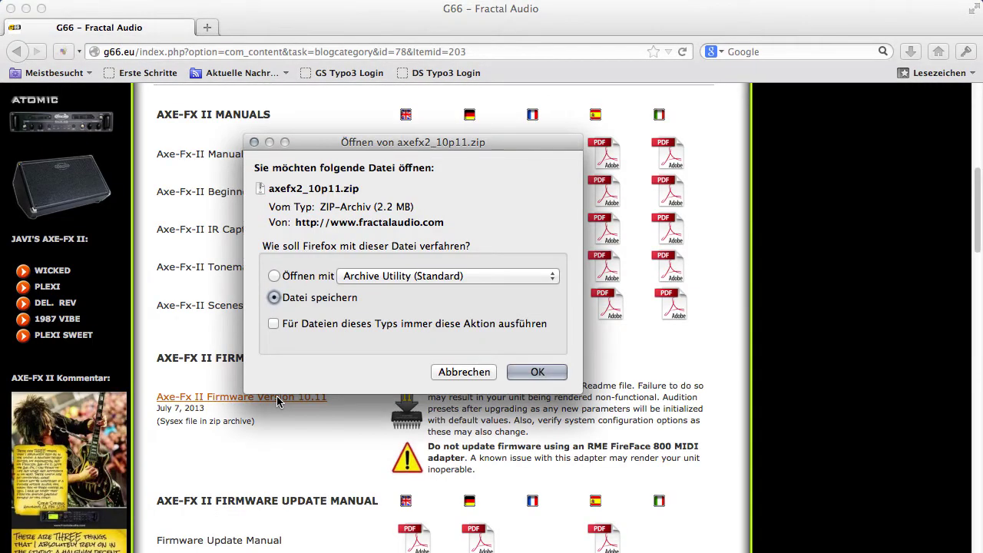
click(523, 372)
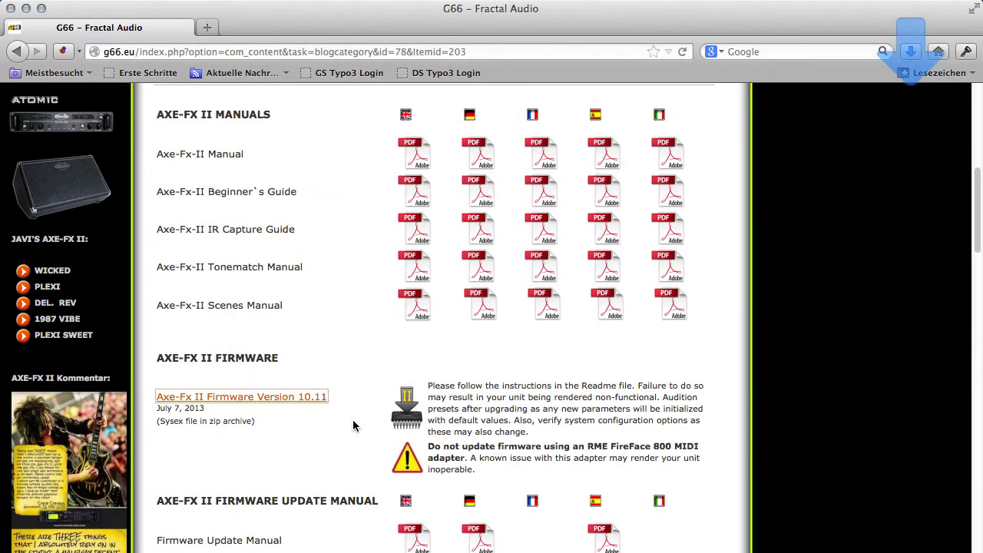
Download Fractal-Bot for OS X from the Axe-Fx II data exchanger section and save the zip archive.
scroll(352, 419, down, 3)
scroll(353, 426, down, 3)
scroll(353, 425, down, 1)
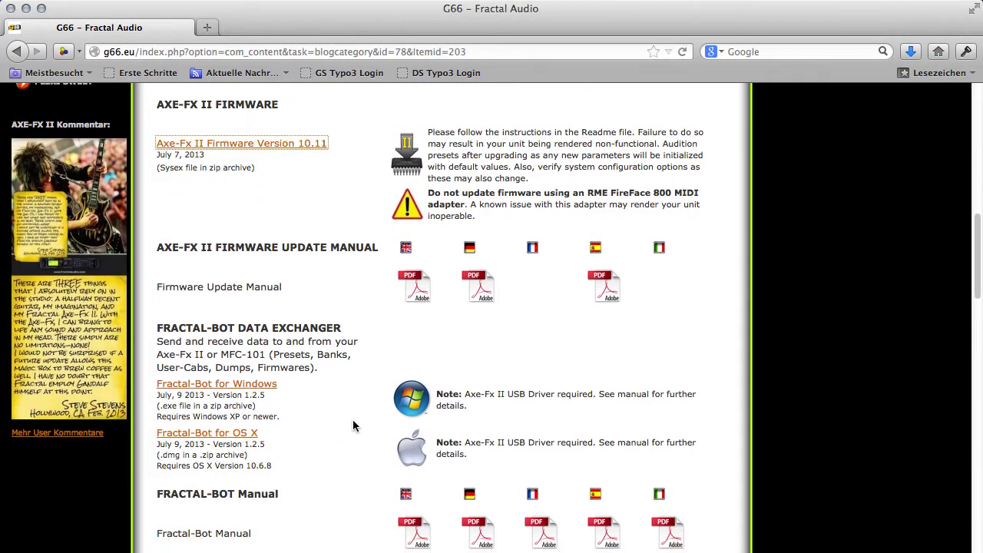
click(222, 427)
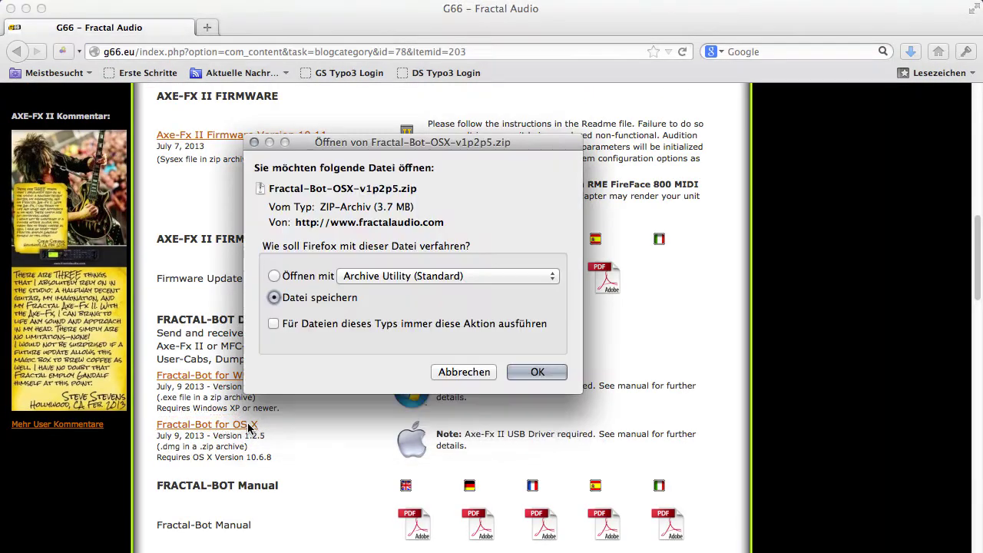
click(527, 371)
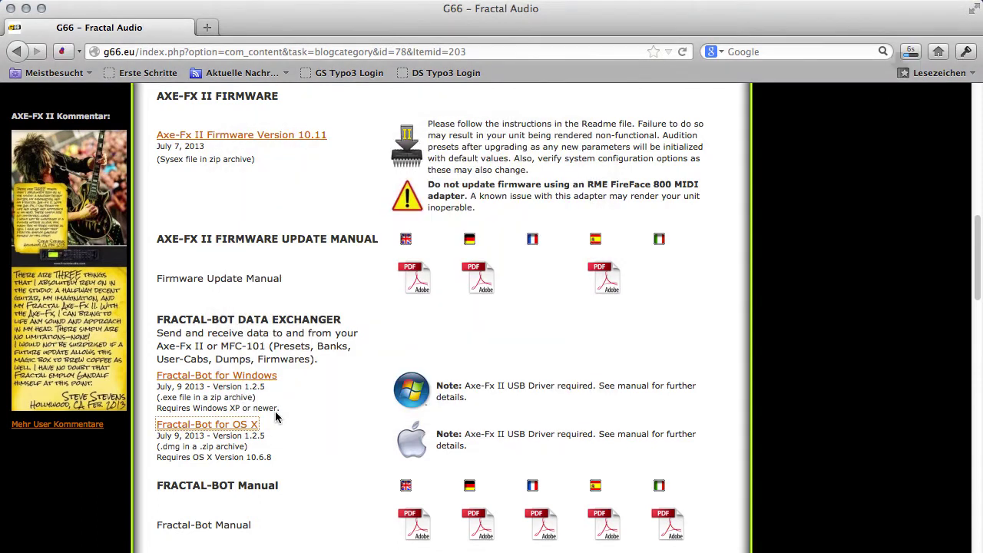
Download Axe-Fx II USB Setup (167) for OS X and save the disk image.
scroll(275, 415, down, 6)
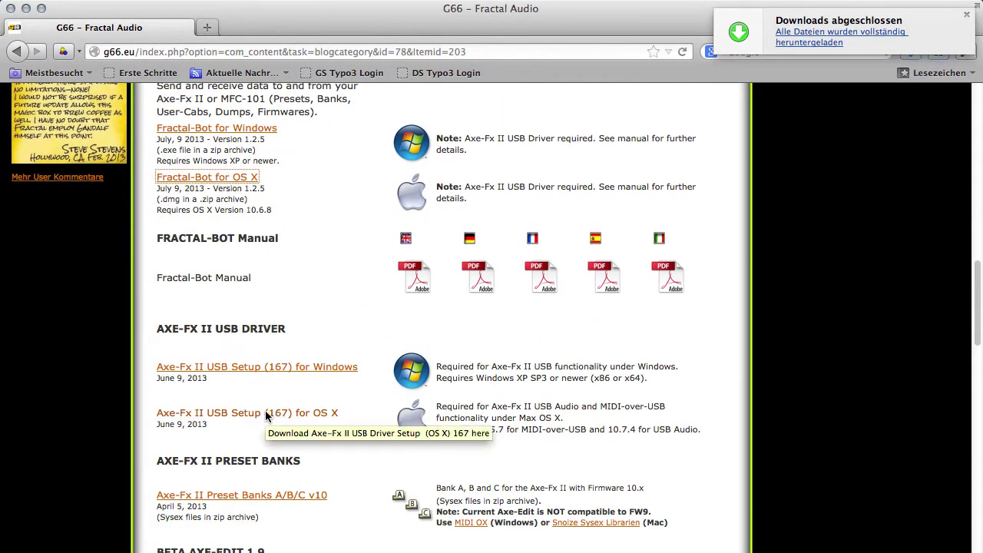
click(267, 414)
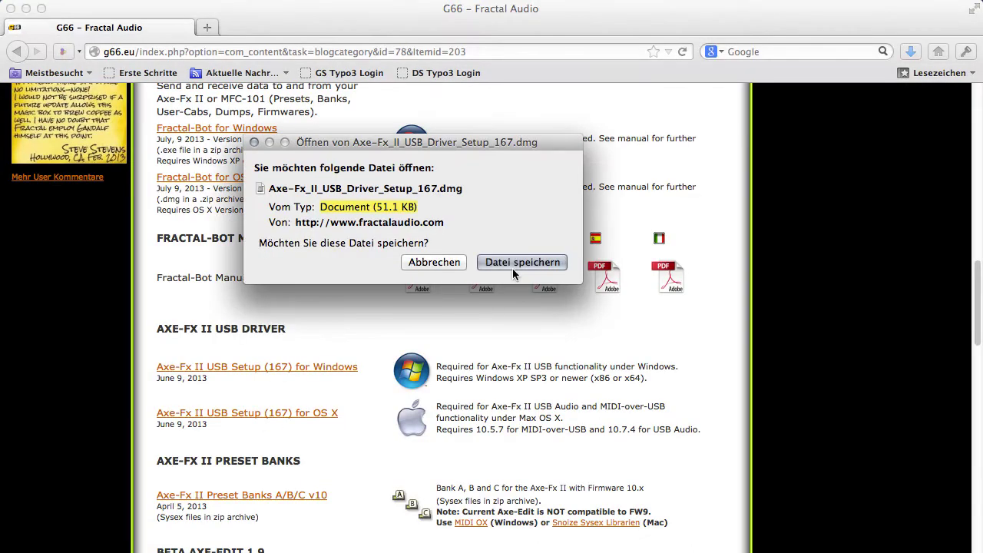
click(514, 263)
Download the Axe-Fx II Preset Banks A/B/C v10 archive and save it to disk.
scroll(313, 361, down, 5)
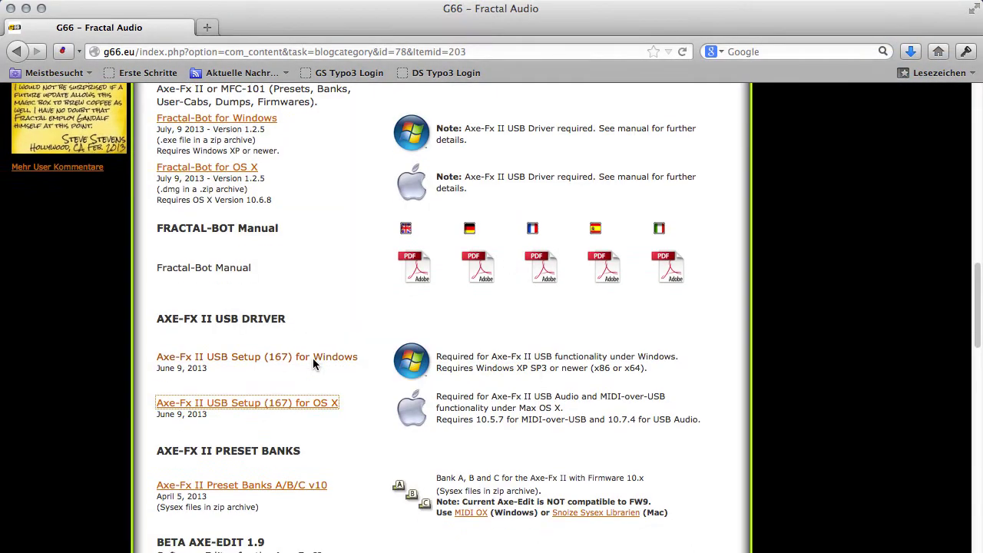
click(306, 342)
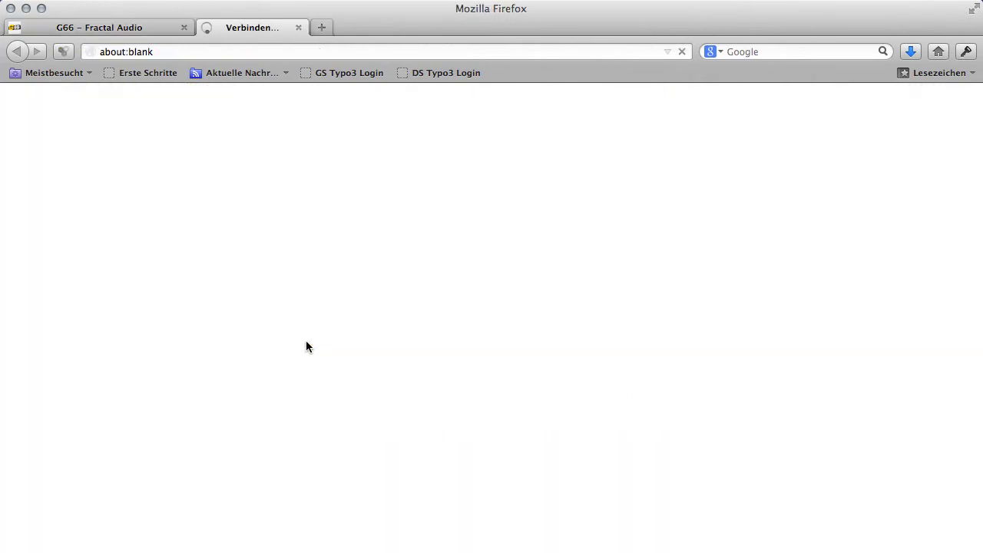
click(529, 375)
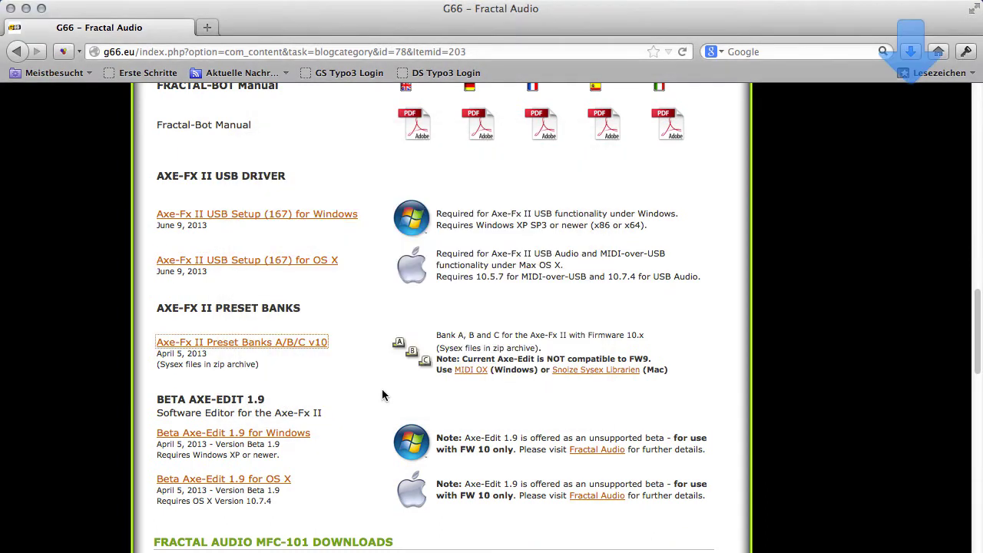
Download the MFC-101 Firmware Version 2.18 archive and save it to disk.
scroll(346, 411, down, 10)
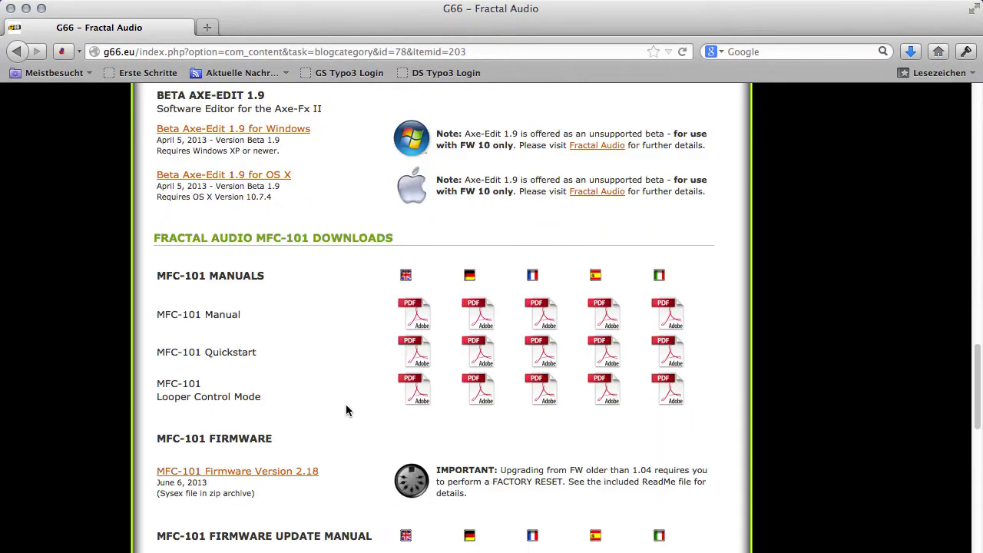
scroll(346, 411, down, 4)
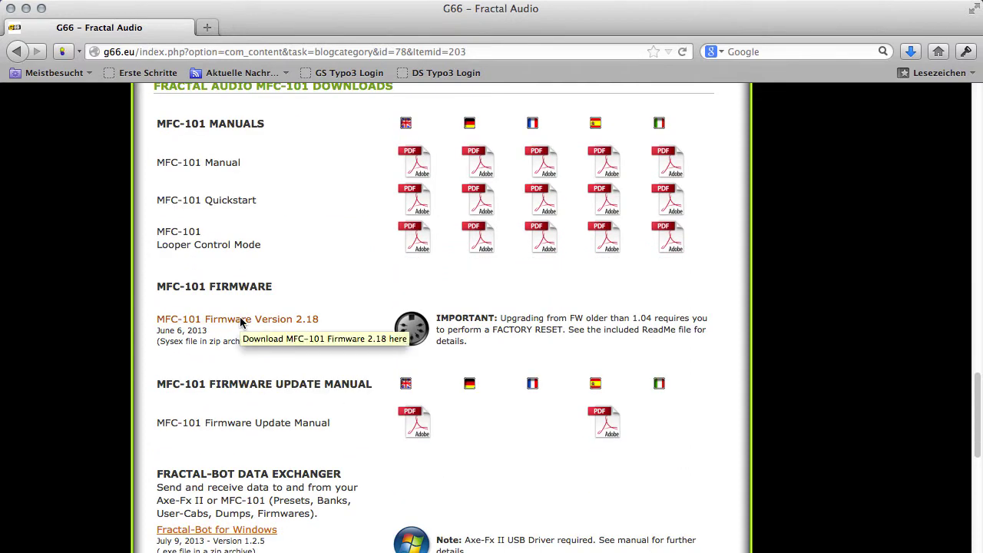
click(239, 321)
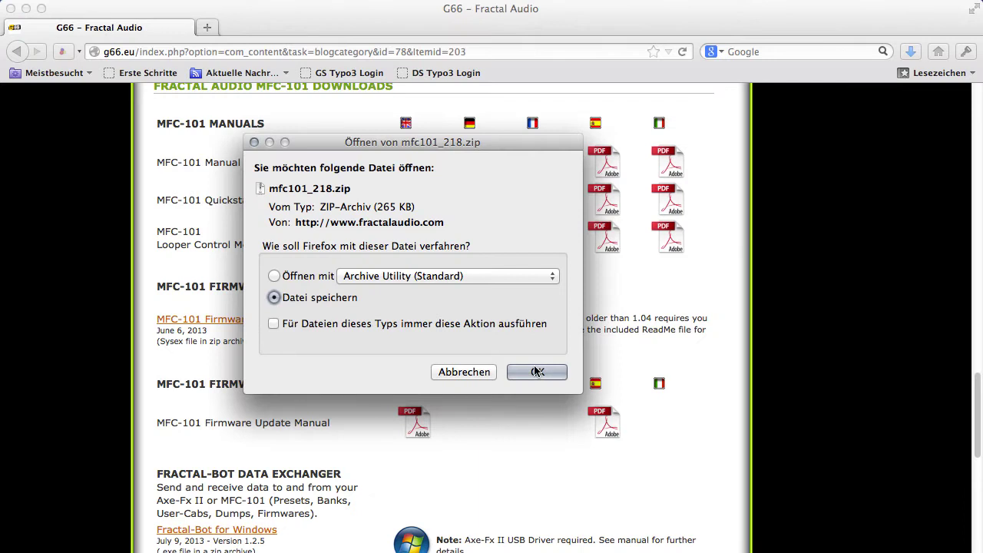
click(541, 373)
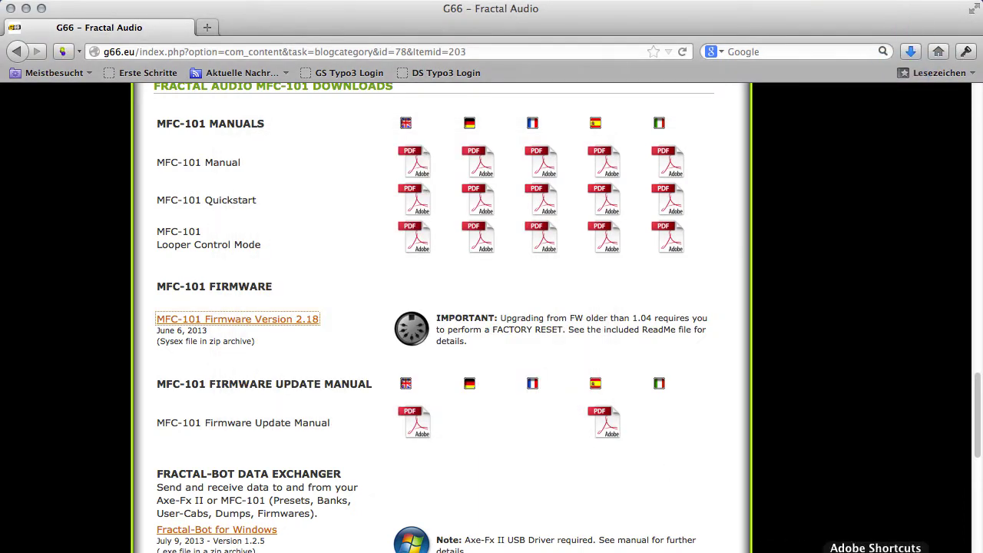
Switch to the Downloads folder in Finder, open Axe-Fx_II_USB_Driver_Setup_167.dmg and launch its USB driver installer package.
click(918, 551)
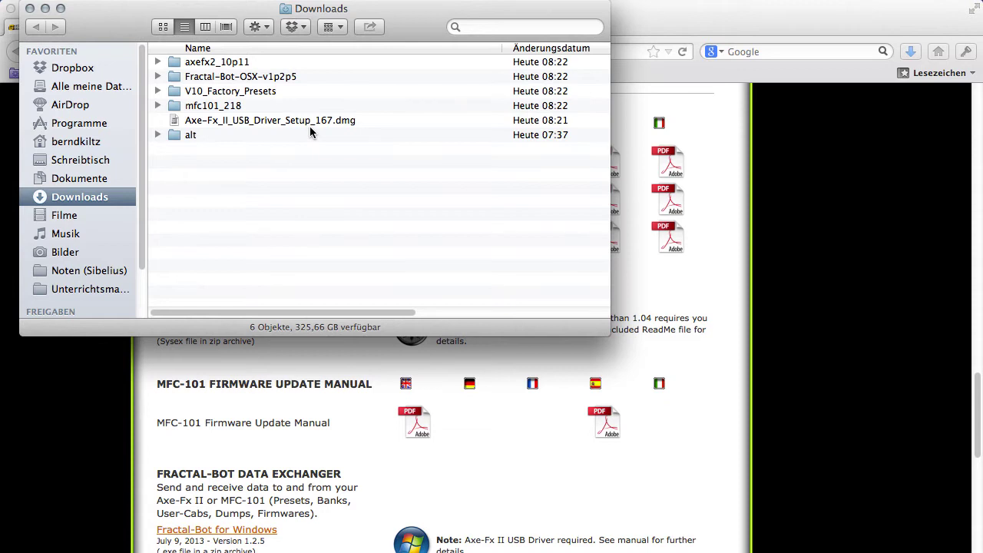
click(176, 120)
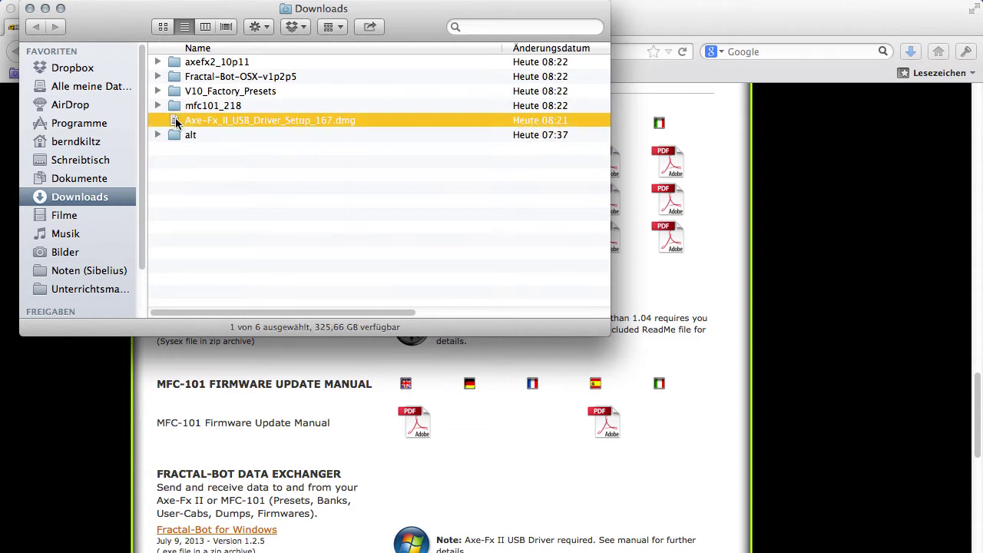
double_click(175, 121)
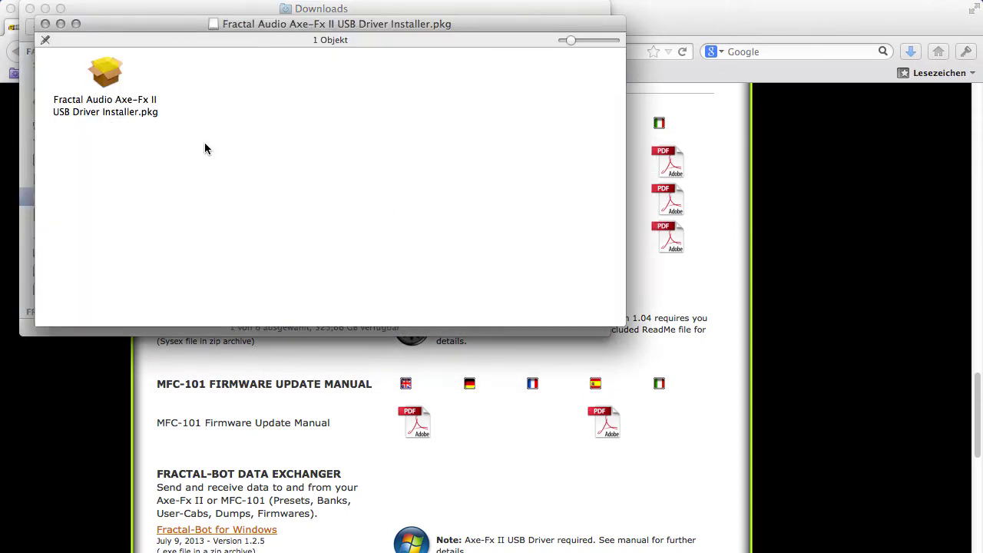
double_click(109, 74)
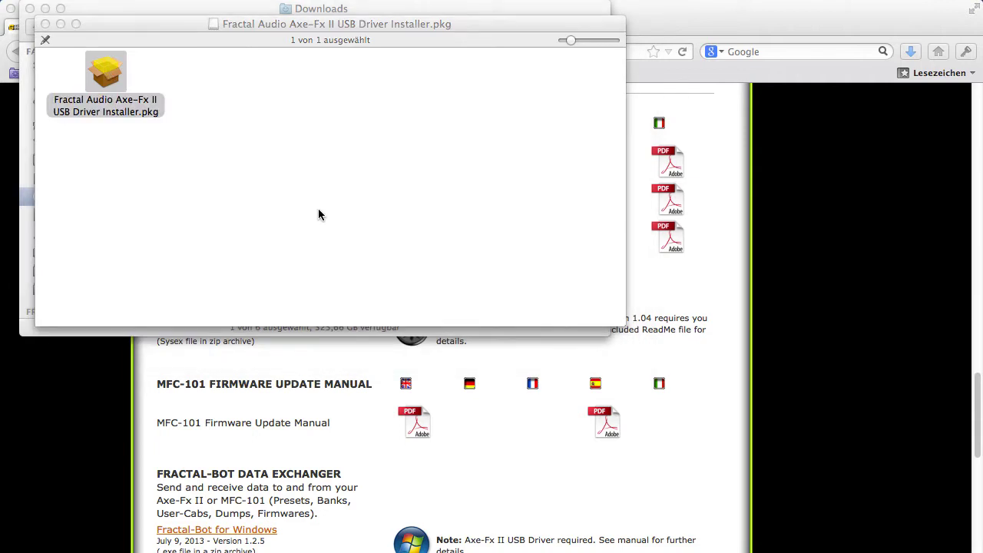
Accept the USB driver's software license agreement and start the standard installation.
click(694, 405)
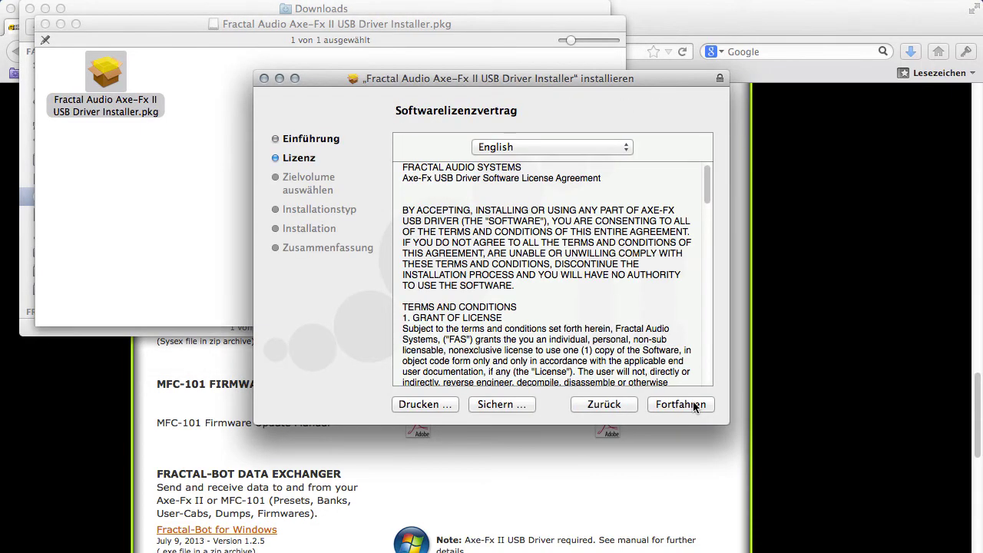
click(694, 405)
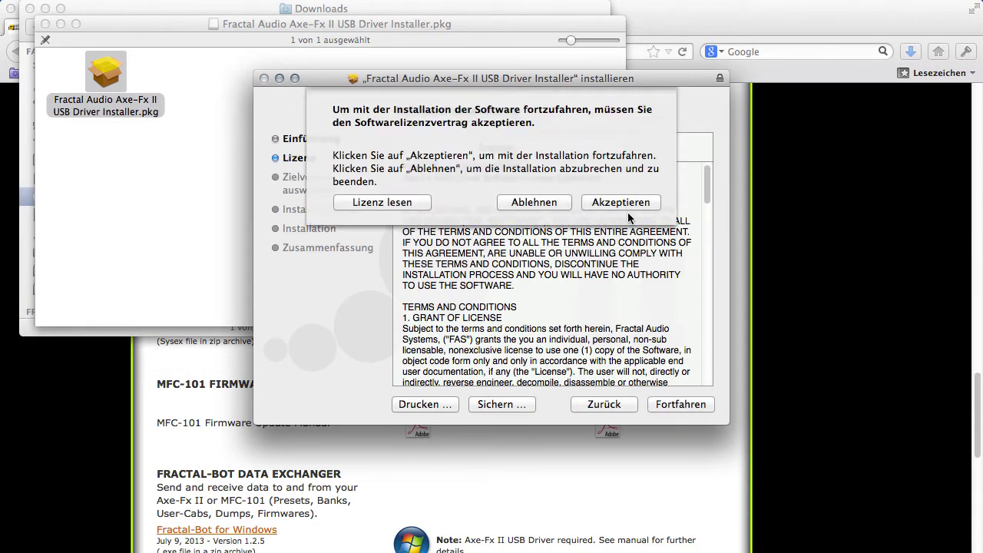
key(Return)
click(671, 401)
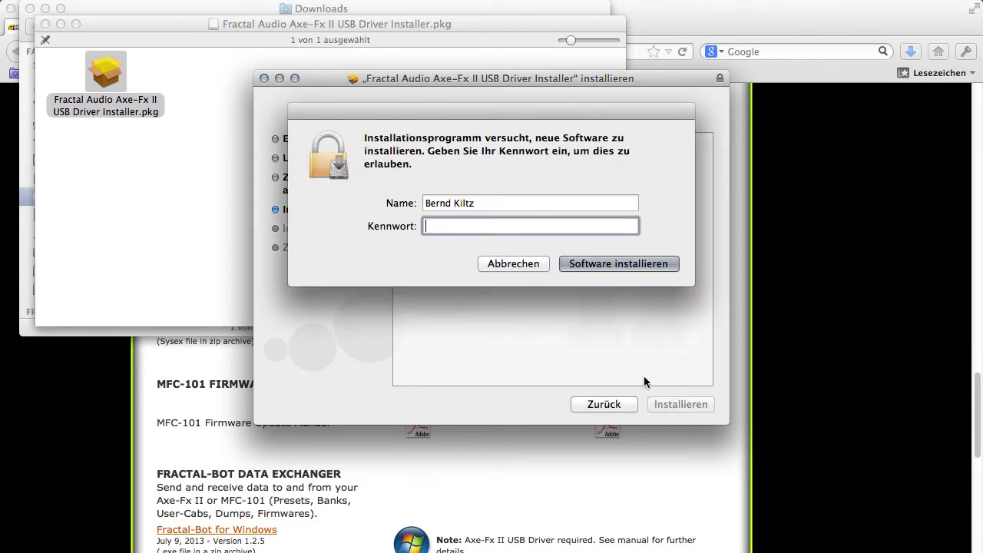
Enter the account password to authorize the USB driver installation and close the installer once it completes.
text(•••••••••••)
key(Return)
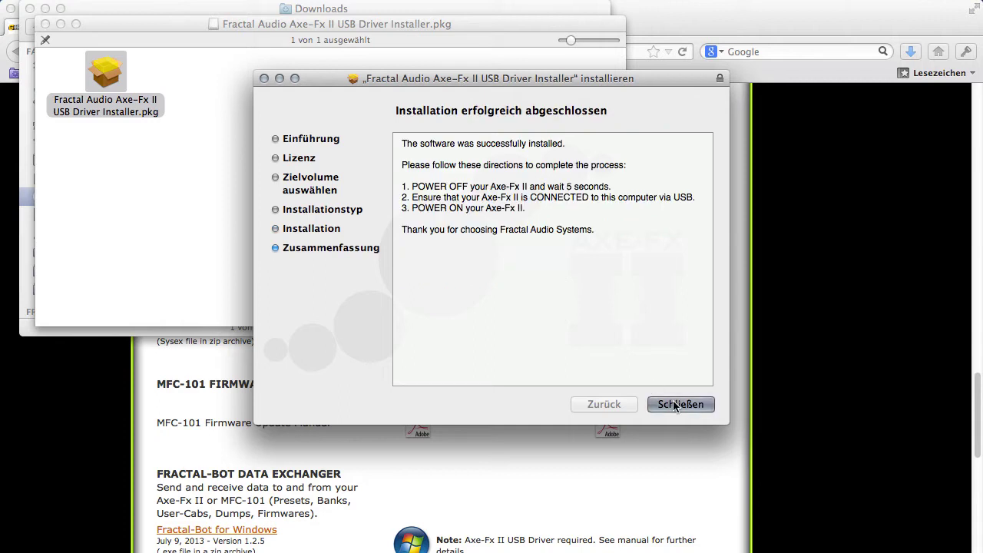
click(675, 404)
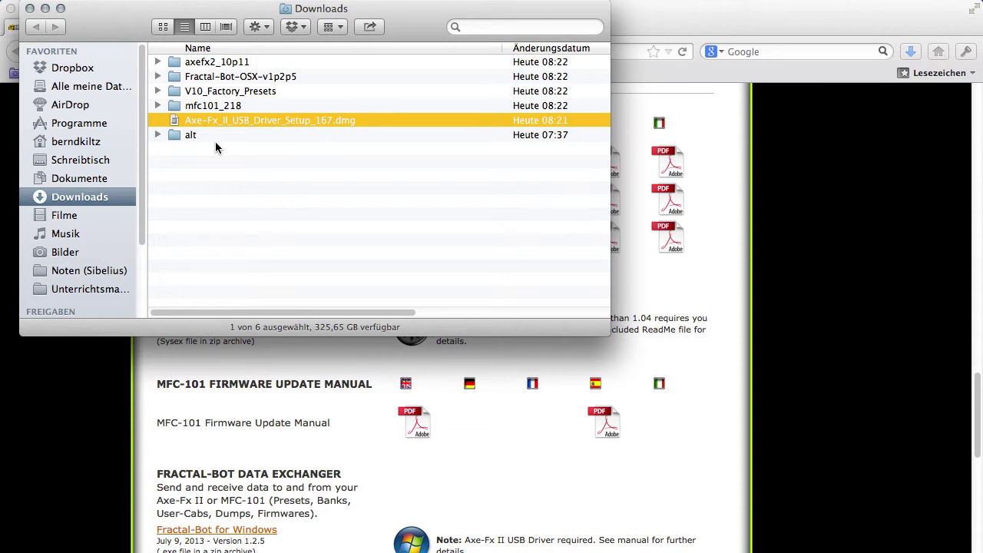
Open Fractal-Bot_1_2_5.dmg from the Fractal-Bot-OSX-v1p2p5 folder and launch Fractal-Bot_Setup.pkg.
click(158, 77)
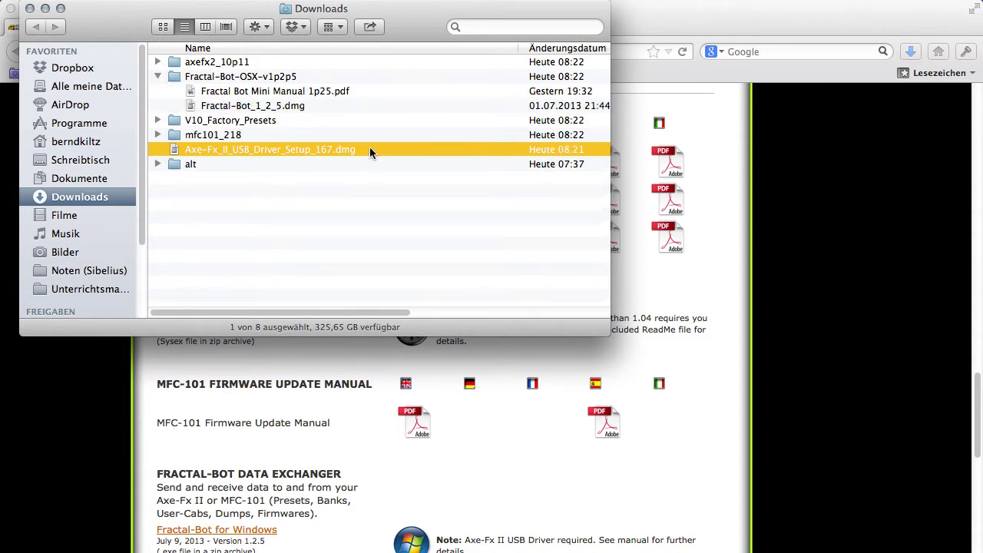
double_click(190, 106)
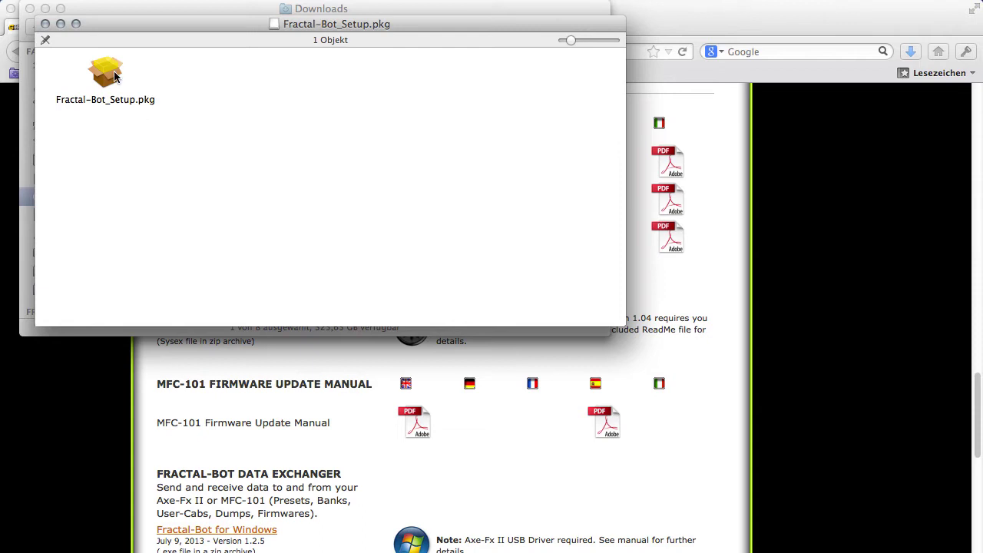
click(113, 75)
double_click(113, 75)
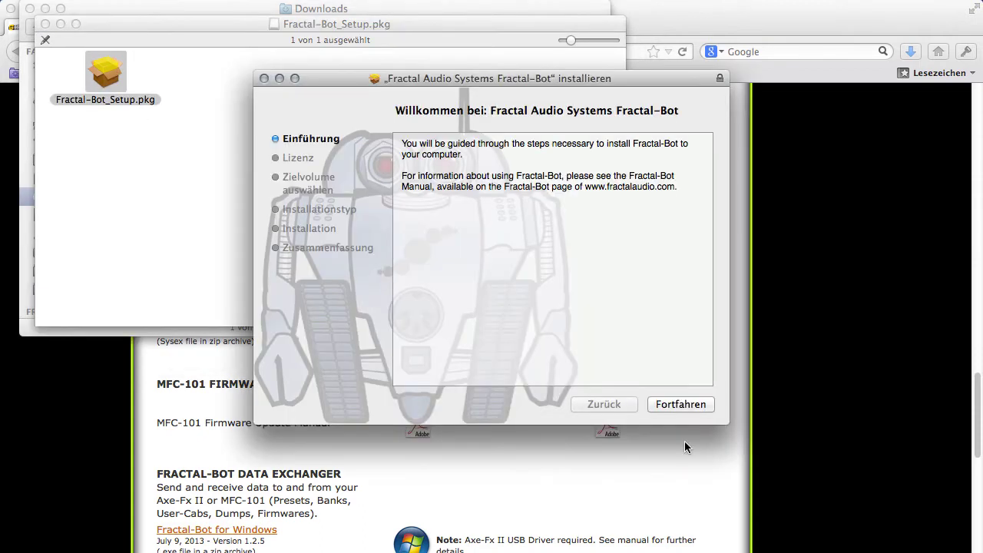
Proceed through the Fractal-Bot installer's introduction and accept its software license agreement.
click(680, 404)
click(680, 404)
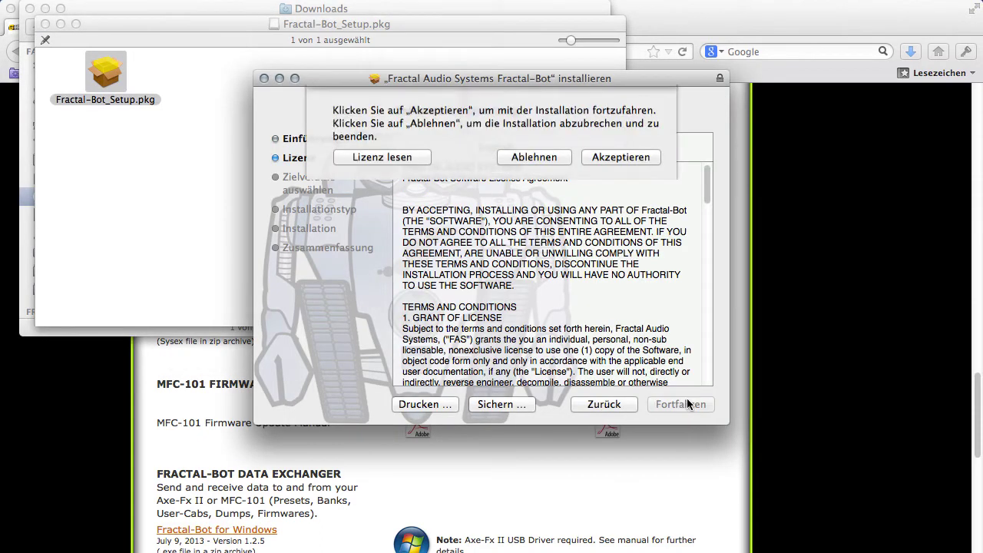
click(624, 204)
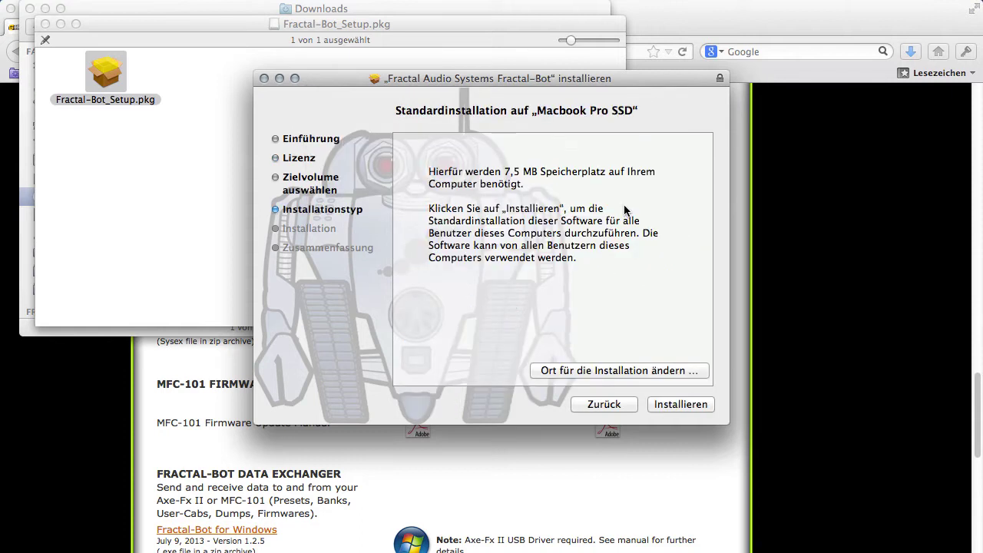
Install Fractal-Bot at the standard location, authorize it with the account password, and close the installer once it completes.
click(675, 408)
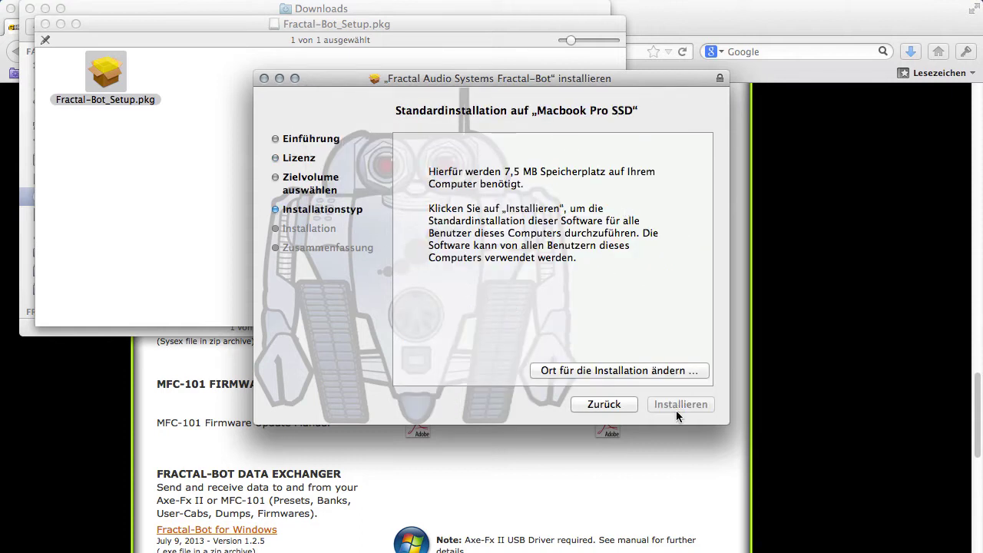
text(••••••••••)
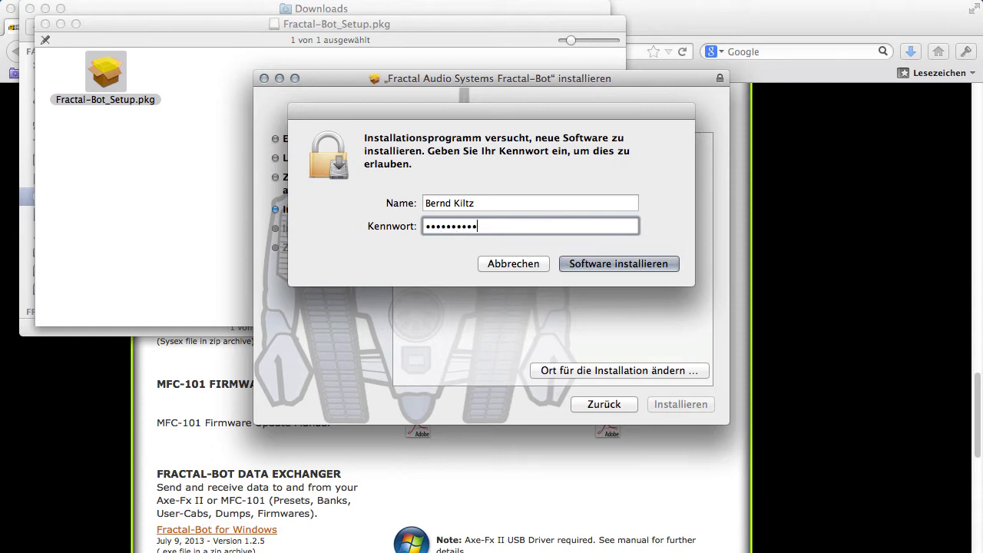
key(Return)
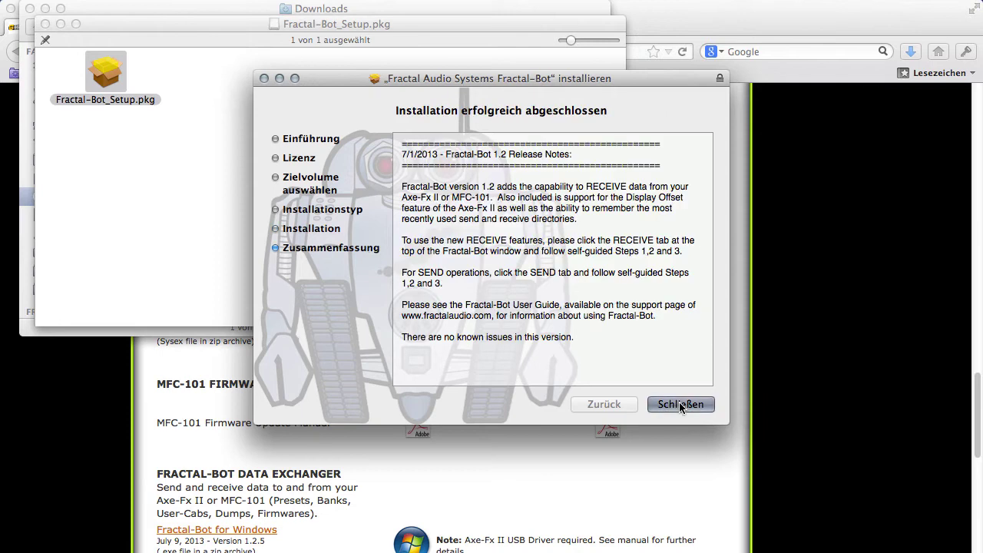
click(681, 405)
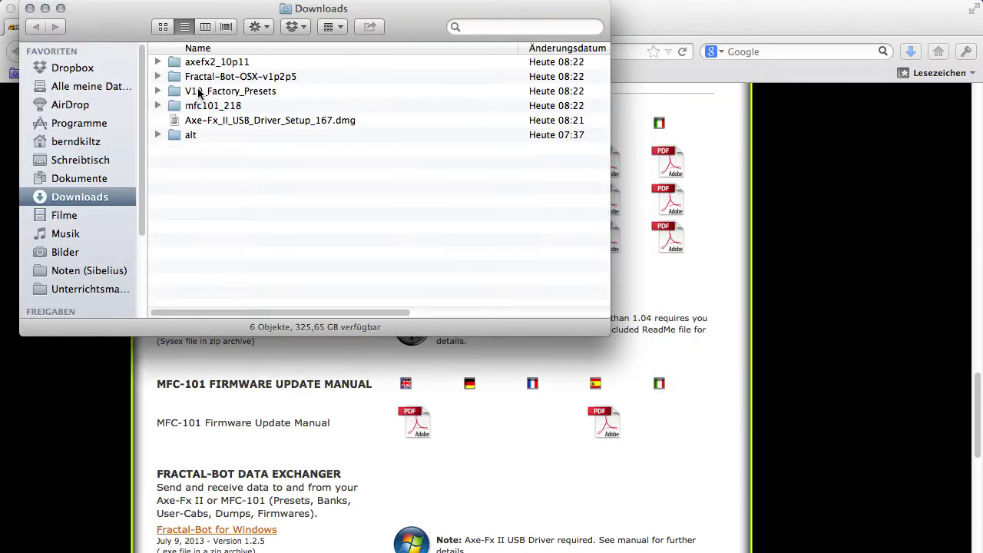
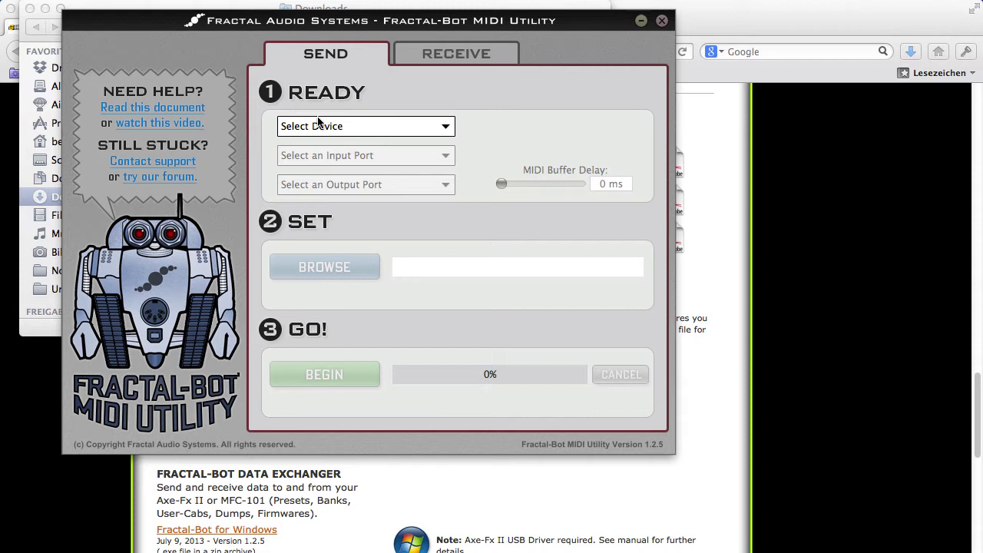
In Fractal-Bot, select the Axe-Fx II as the device and send it the firmware file axefx2_10p11.syx from the Downloads folder.
click(361, 132)
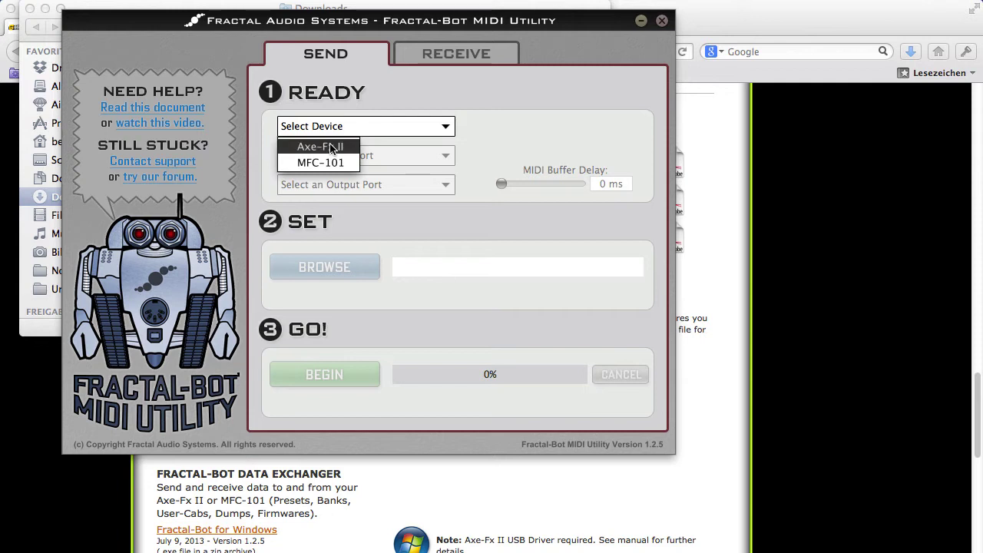
click(332, 147)
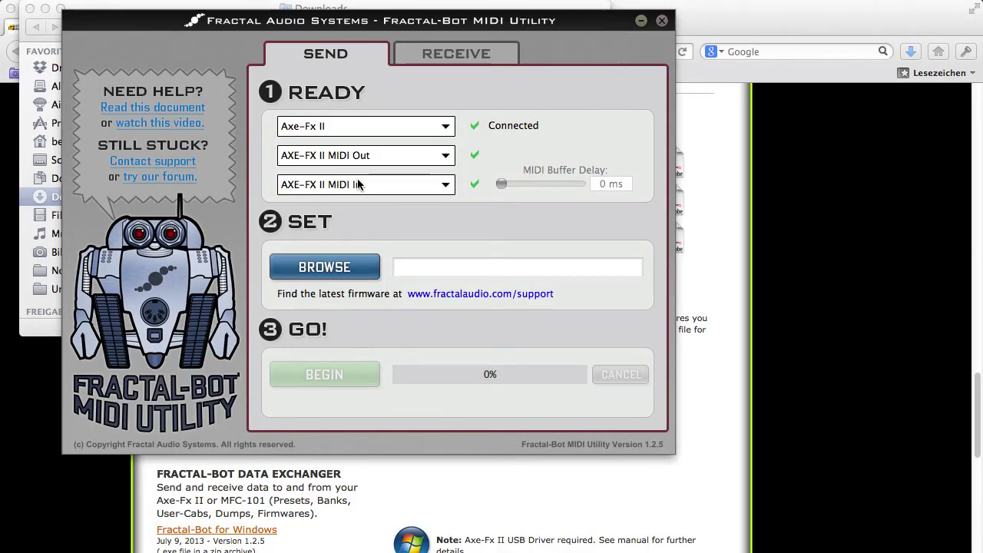
click(328, 268)
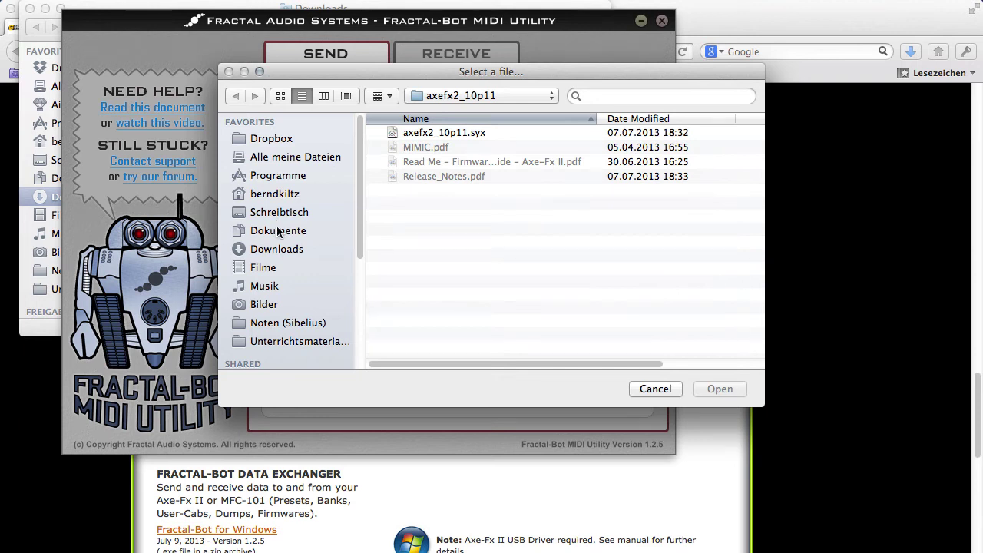
click(287, 250)
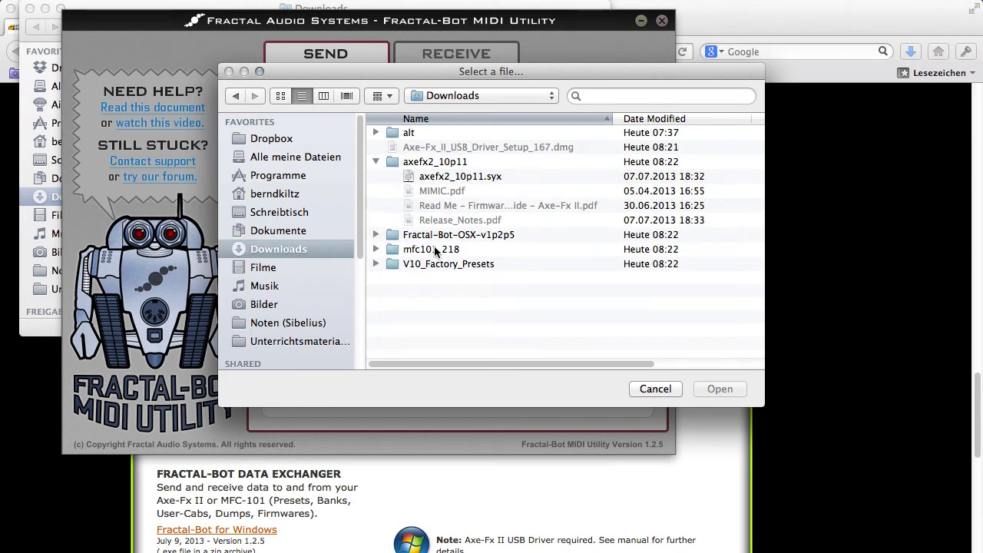
click(375, 161)
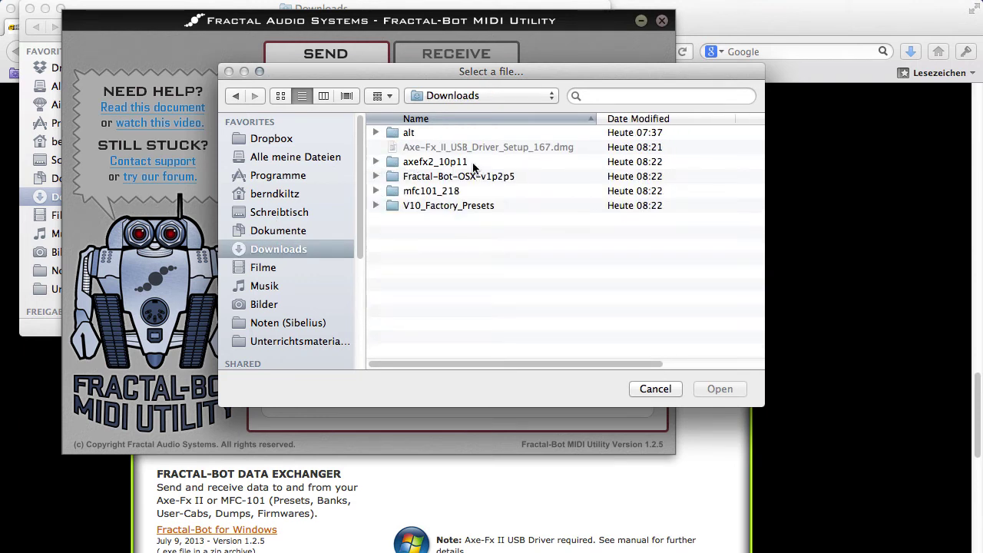
click(375, 161)
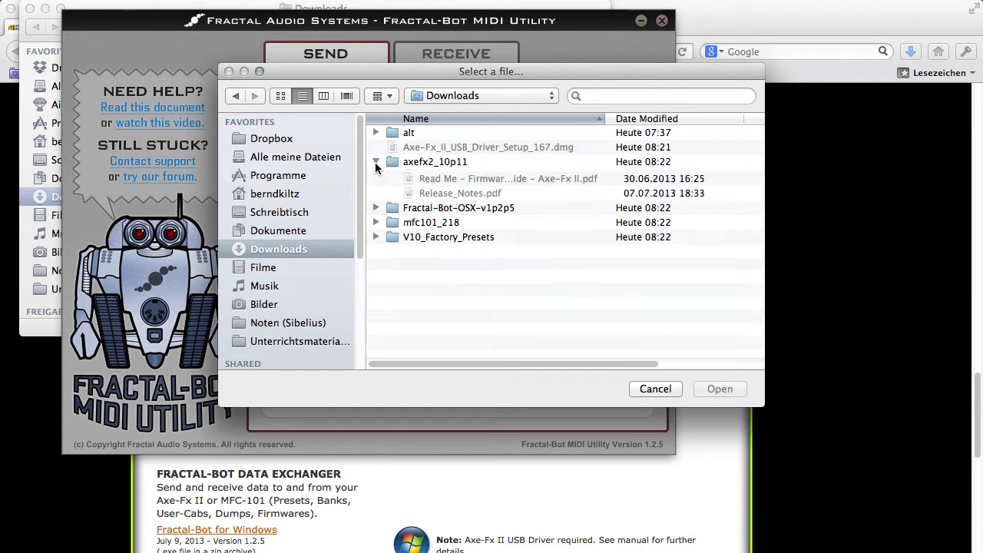
click(497, 178)
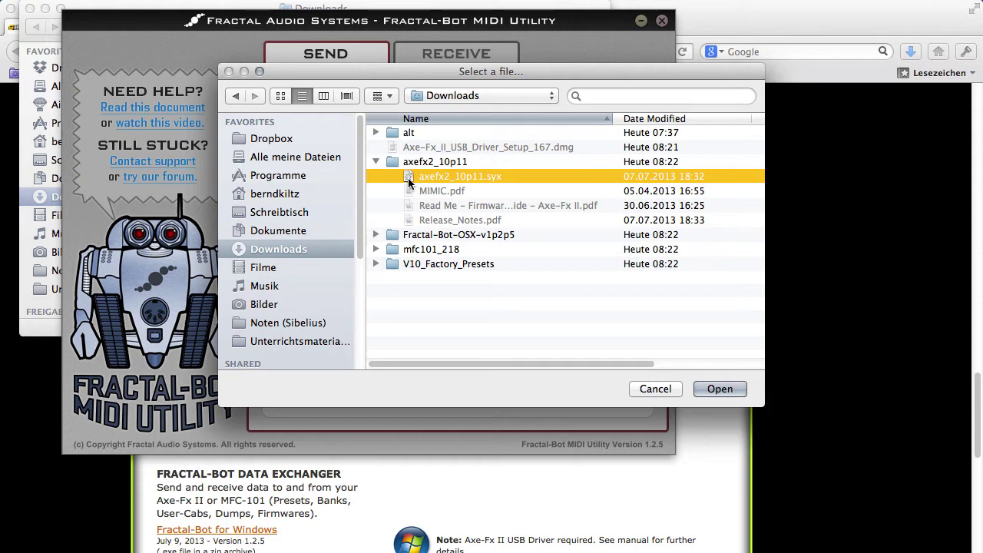
click(721, 390)
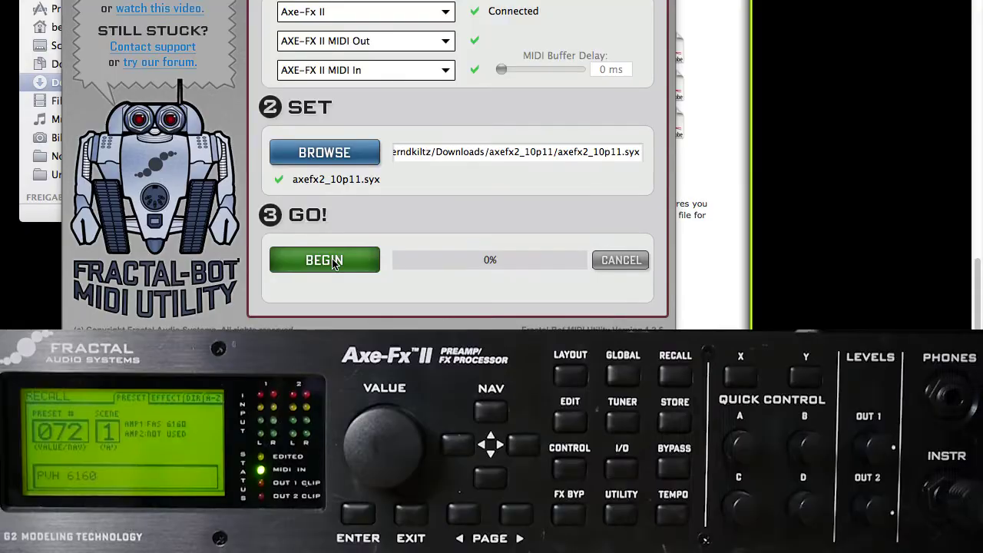
click(332, 376)
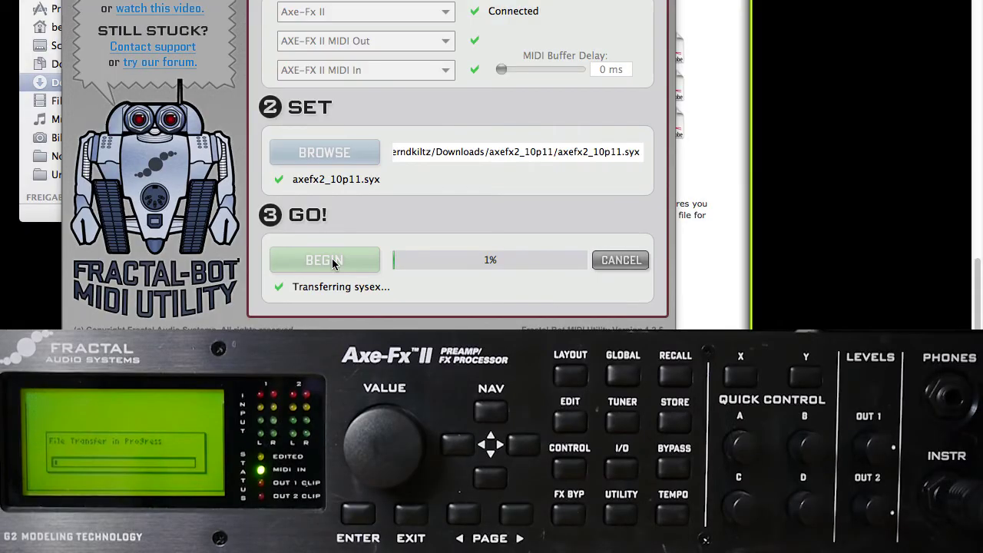
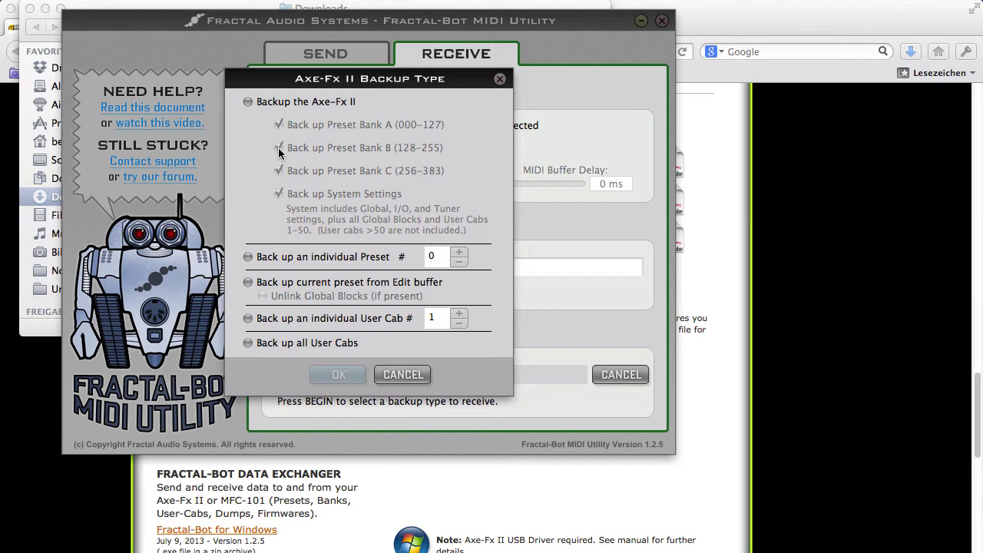
Back up only Preset Bank A (000-127) from the Axe-Fx II, excluding Banks B and C and the system settings.
click(248, 103)
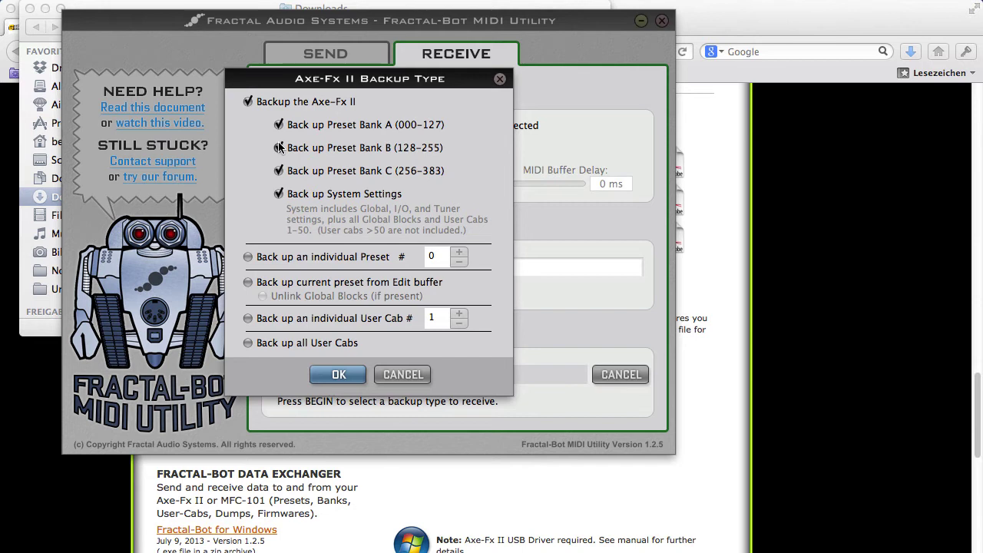
click(279, 147)
click(279, 171)
click(279, 194)
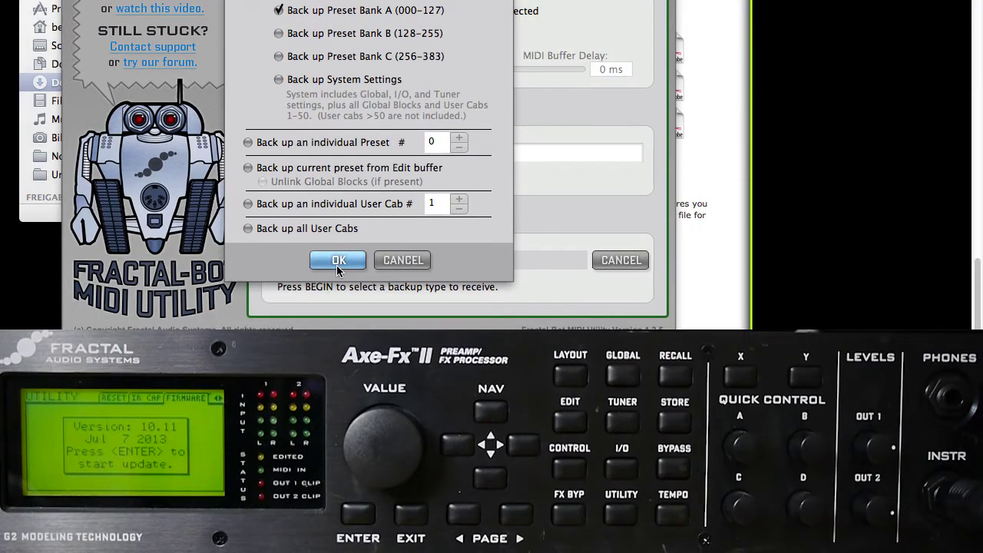
click(338, 262)
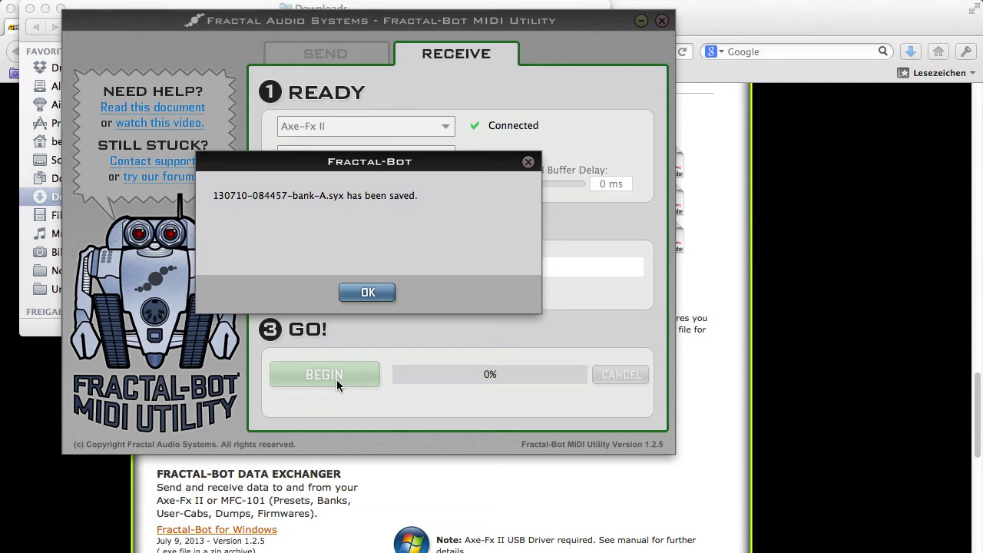
click(366, 291)
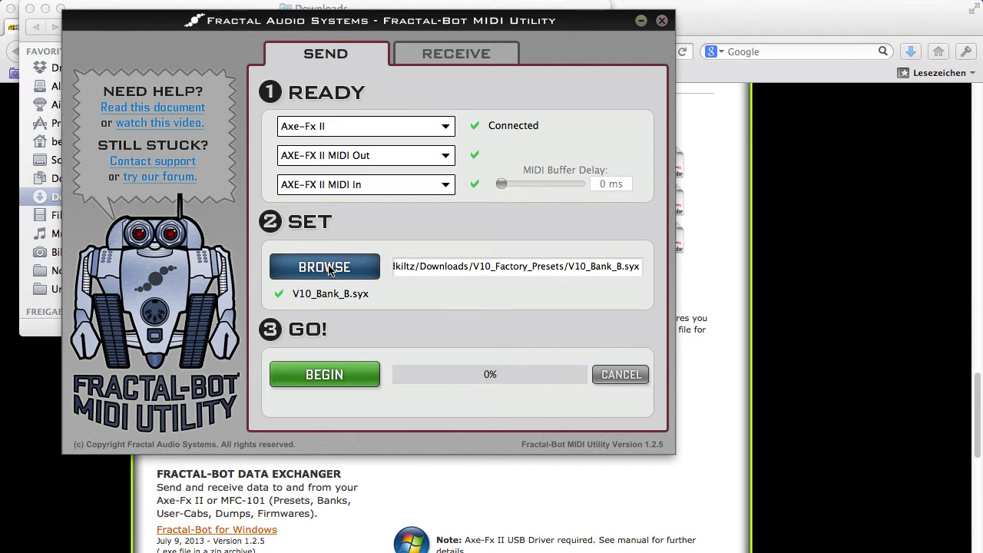
Send V10_Bank_B.syx from the V10_Factory_Presets folder to Bank B (Presets 128-255) on the Axe-Fx II.
click(376, 262)
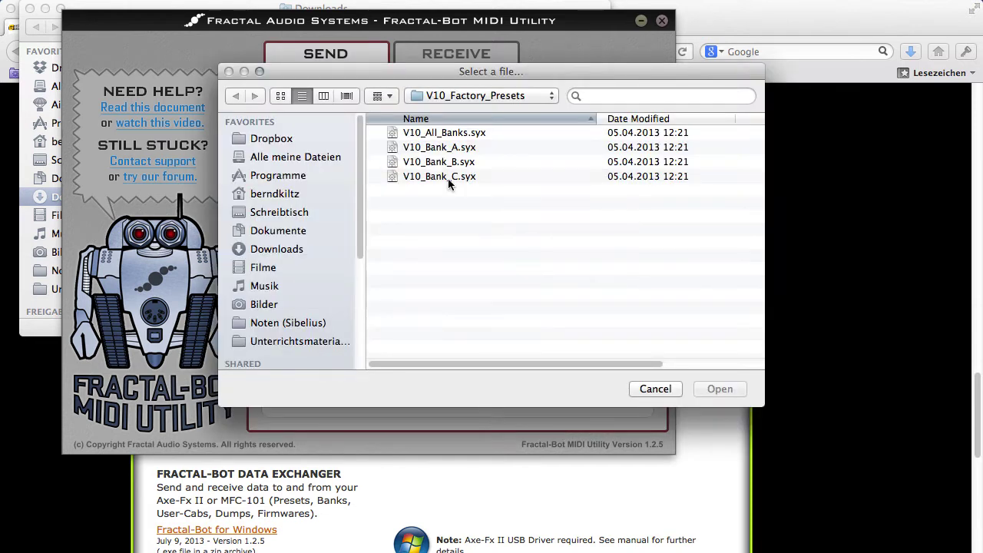
click(396, 159)
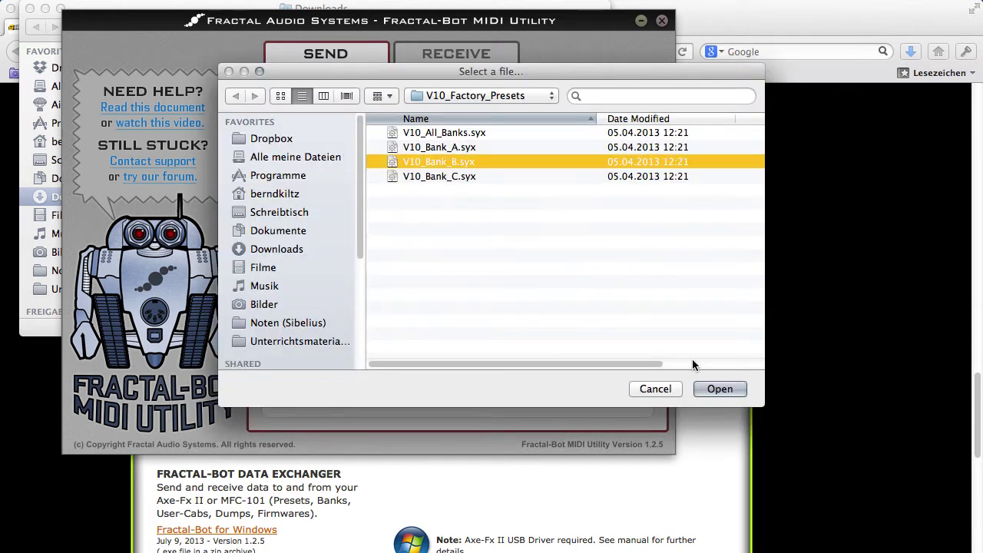
click(720, 390)
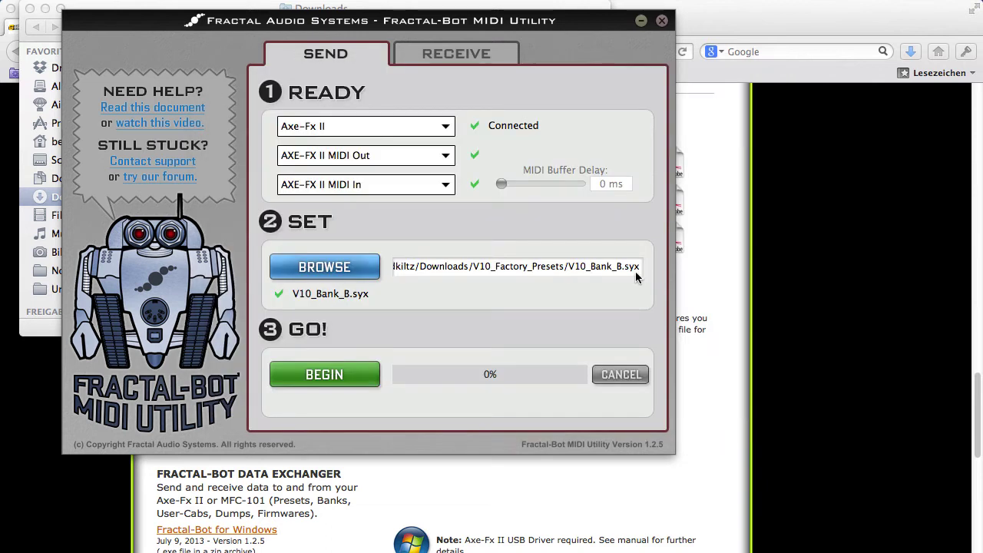
click(334, 384)
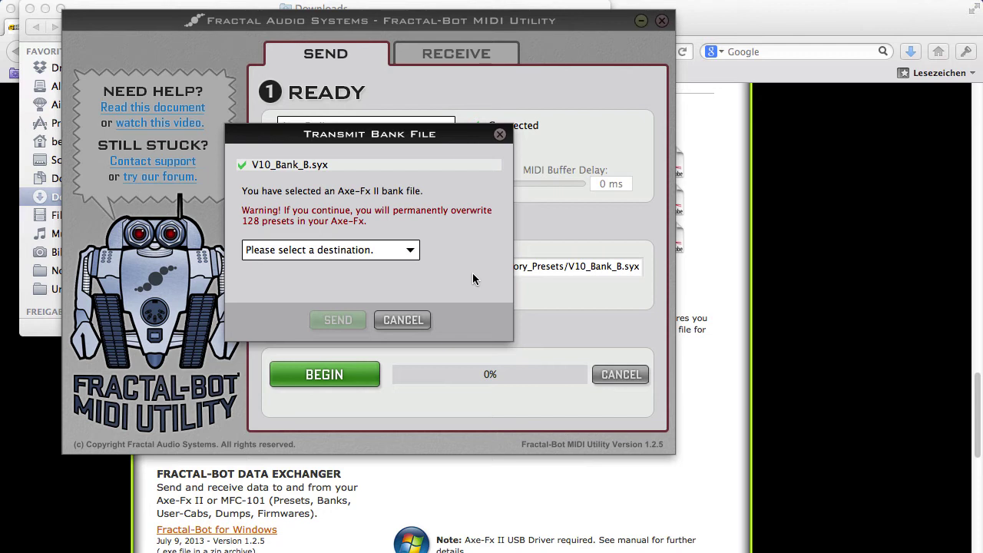
click(388, 253)
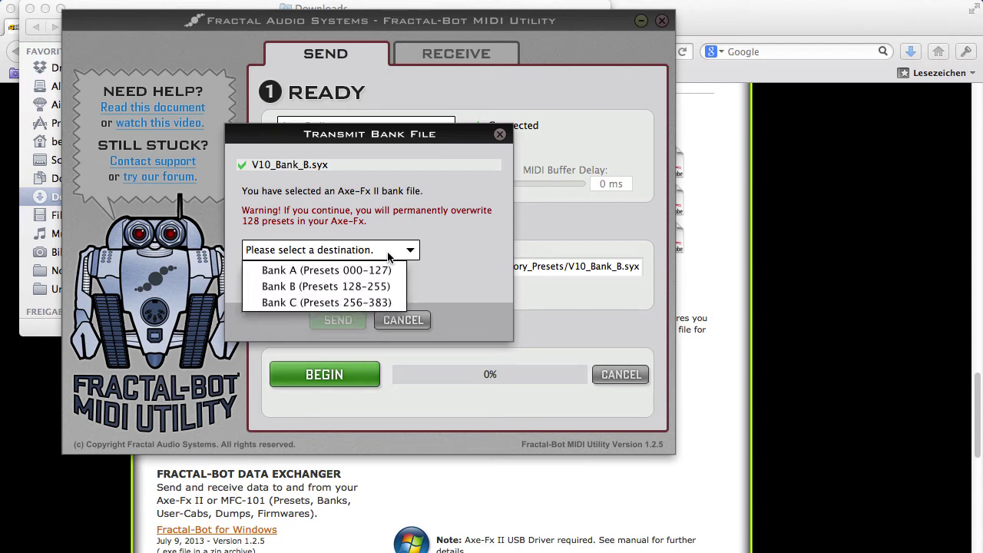
click(273, 287)
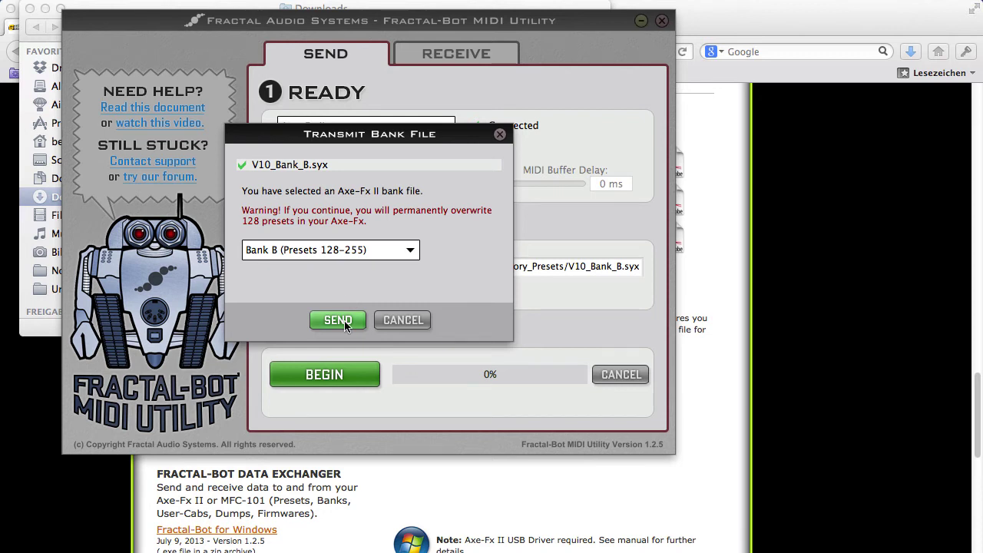
click(338, 320)
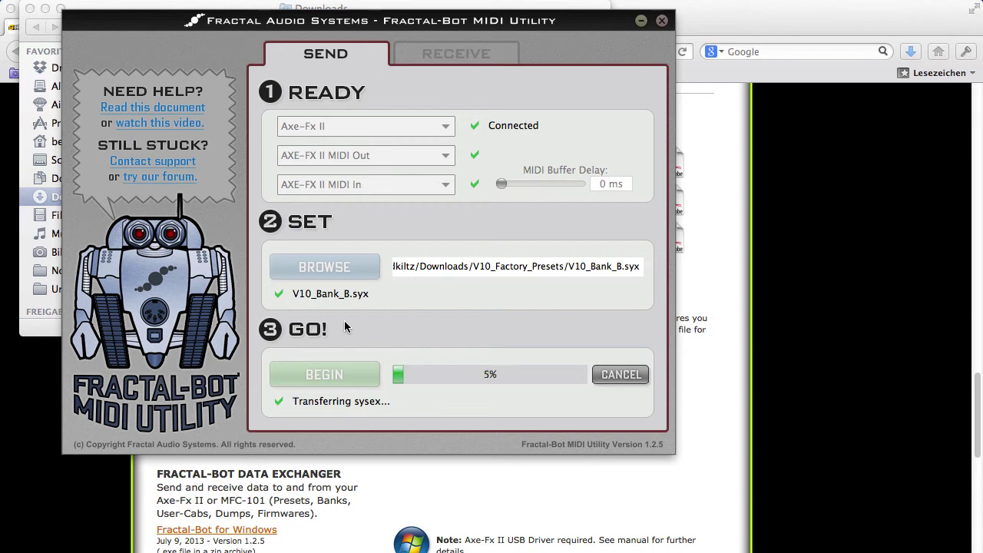